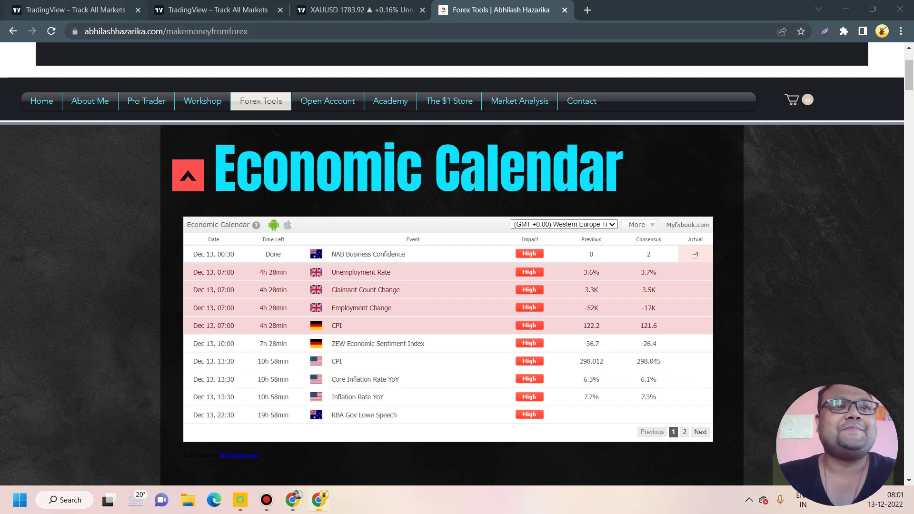
Switch to the browser tab showing the Reuters gold news article
key(ctrl+1)
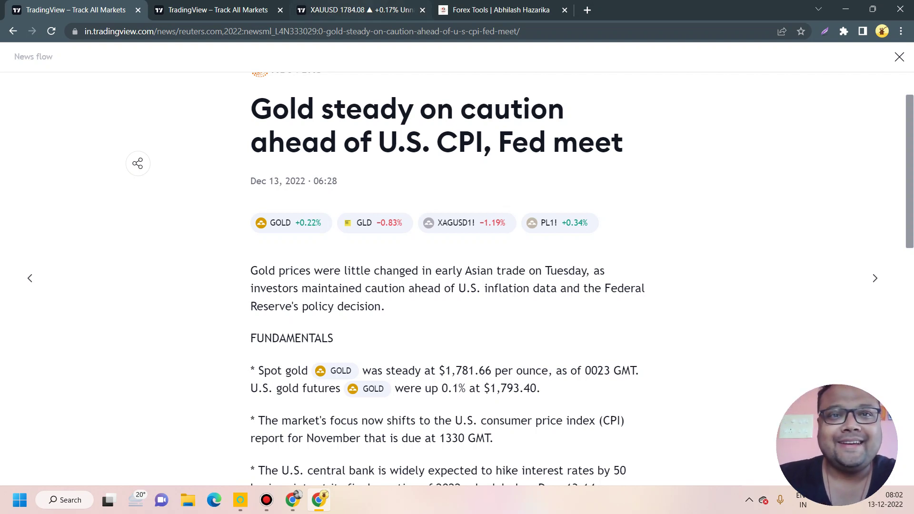
Show the XAUUSD 4h chart zoomed to frame its buy, no-buy and red zones
click(354, 10)
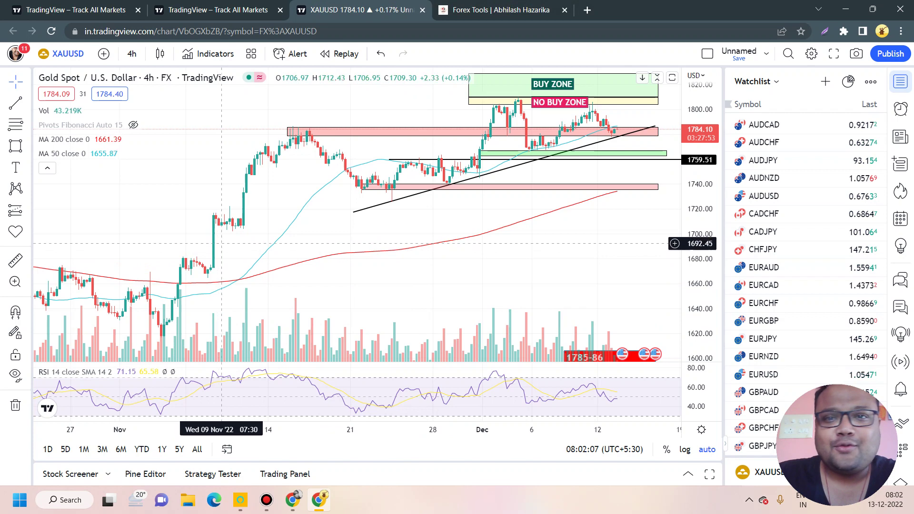
scroll(227, 242, up, 3)
scroll(227, 242, up, 2)
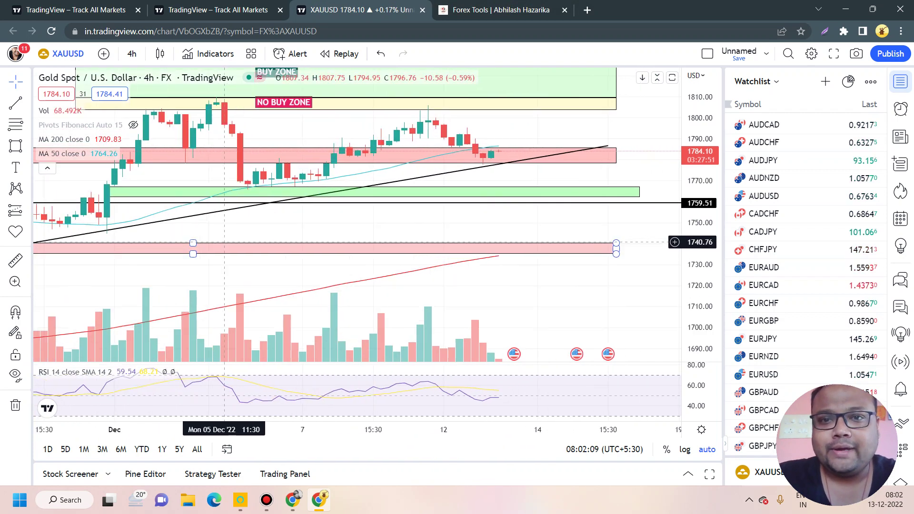
scroll(552, 191, down, 4)
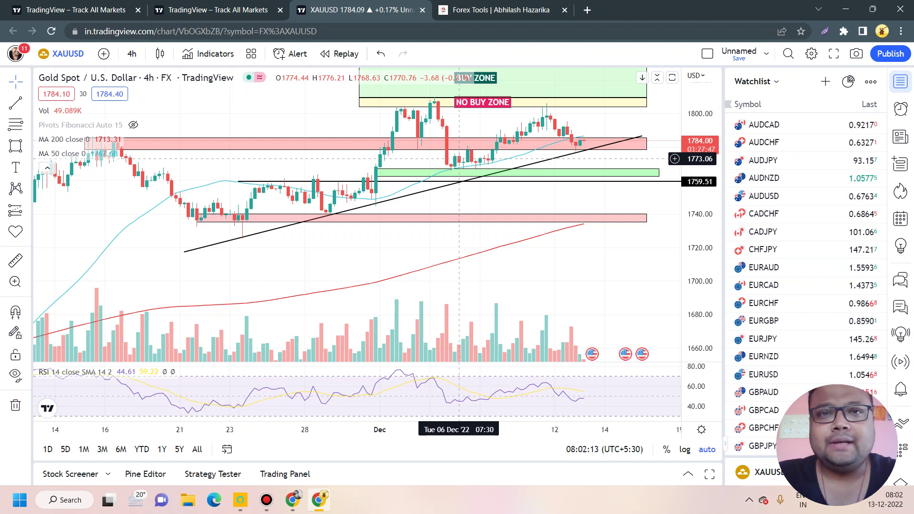
scroll(360, 196, up, 1)
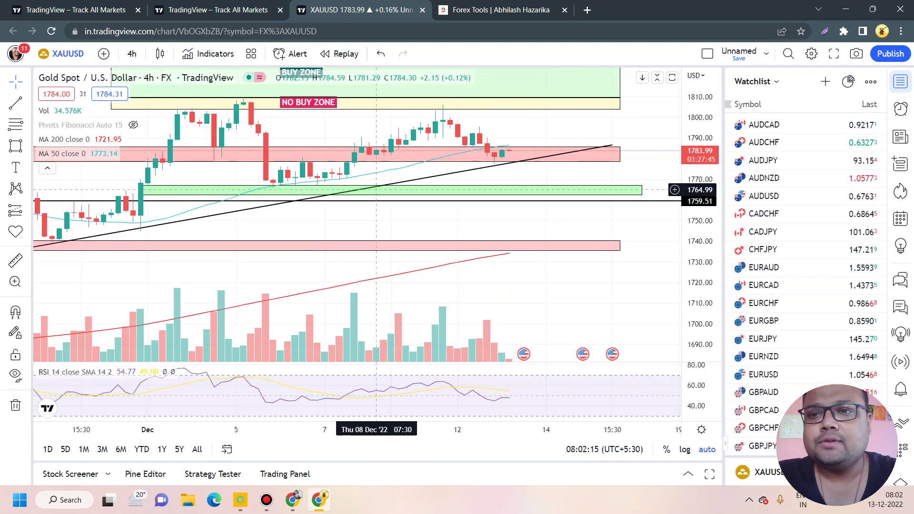
scroll(373, 189, up, 1)
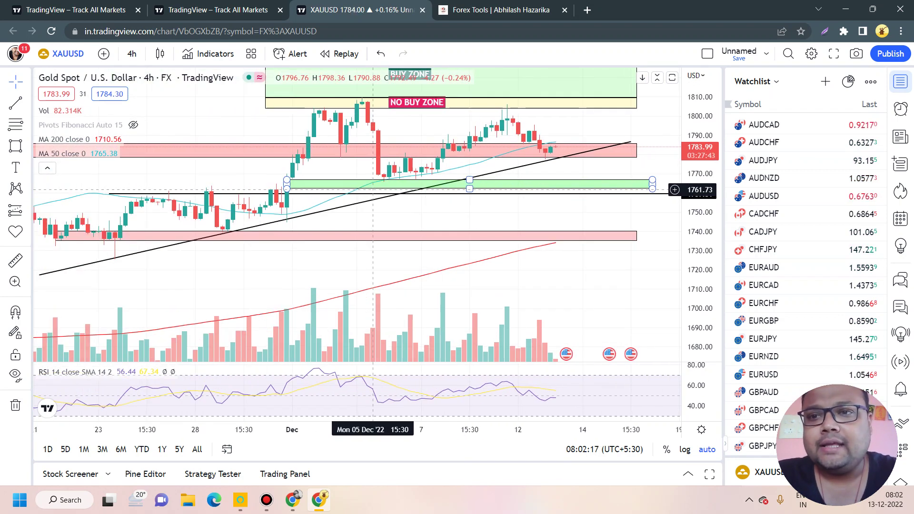
scroll(518, 133, down, 2)
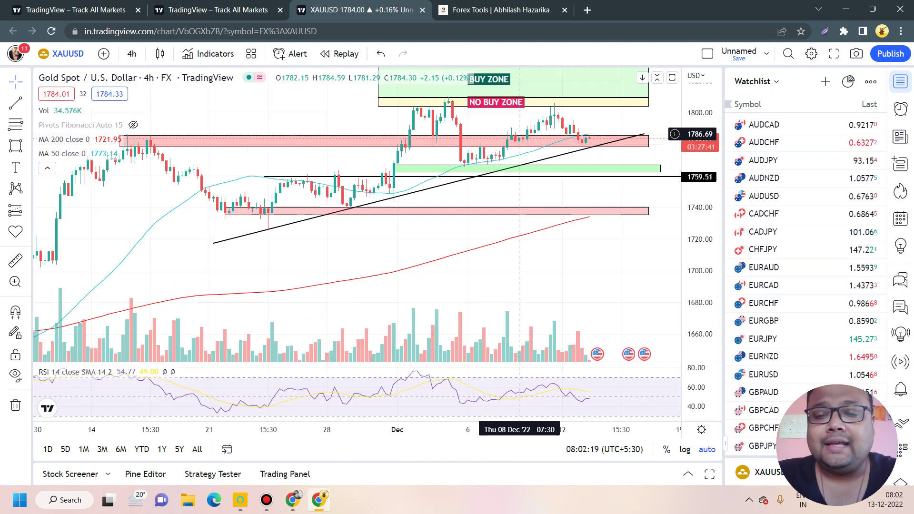
scroll(519, 134, up, 1)
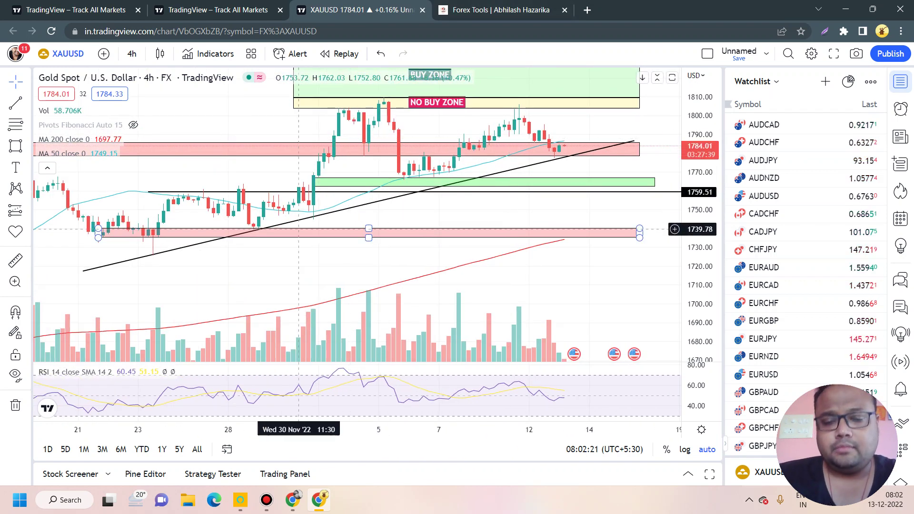
scroll(438, 208, down, 1)
scroll(438, 208, down, 1)
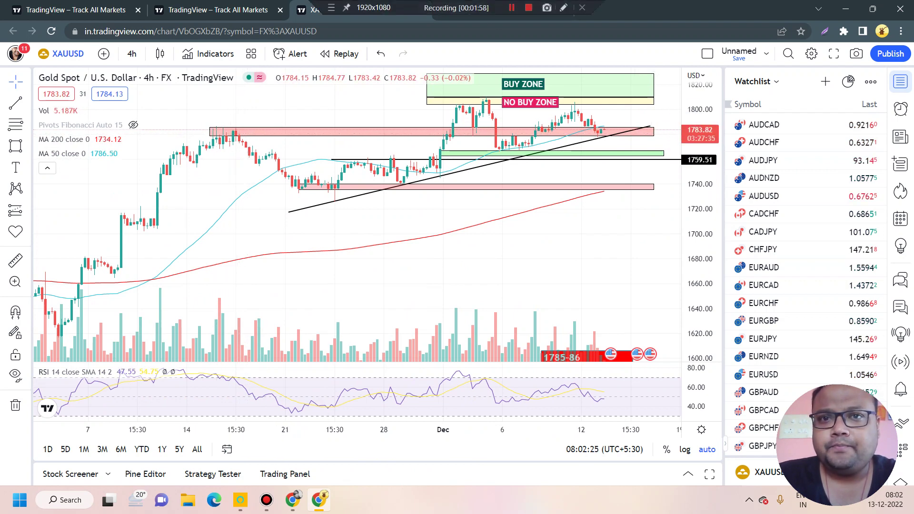
key(ctrl+shift+d)
mouse_move(222, 125)
mouse_down()
mouse_move(236, 145)
mouse_move(230, 131)
mouse_up()
mouse_move(481, 124)
mouse_down()
mouse_move(463, 123)
mouse_move(454, 137)
mouse_move(484, 149)
mouse_move(487, 130)
mouse_up()
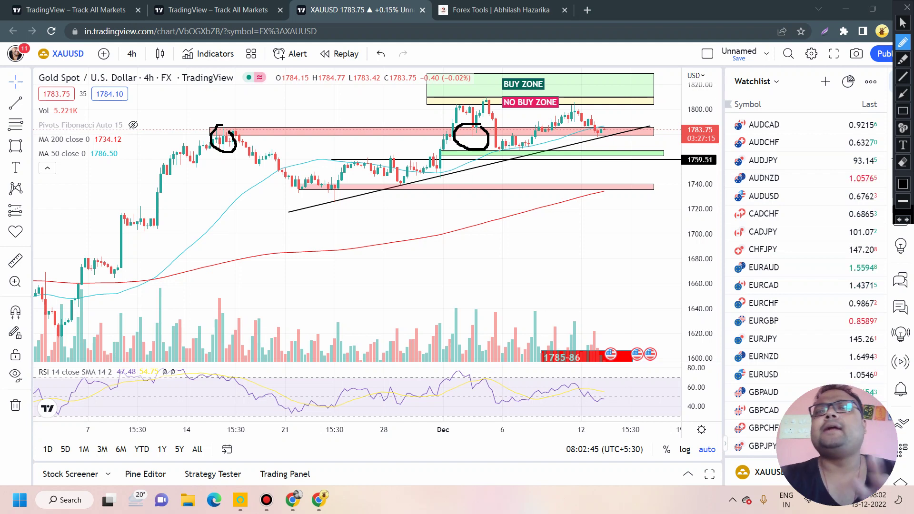
mouse_move(610, 122)
mouse_down()
mouse_move(584, 122)
mouse_move(587, 139)
mouse_move(636, 140)
mouse_move(628, 122)
mouse_move(610, 123)
mouse_up()
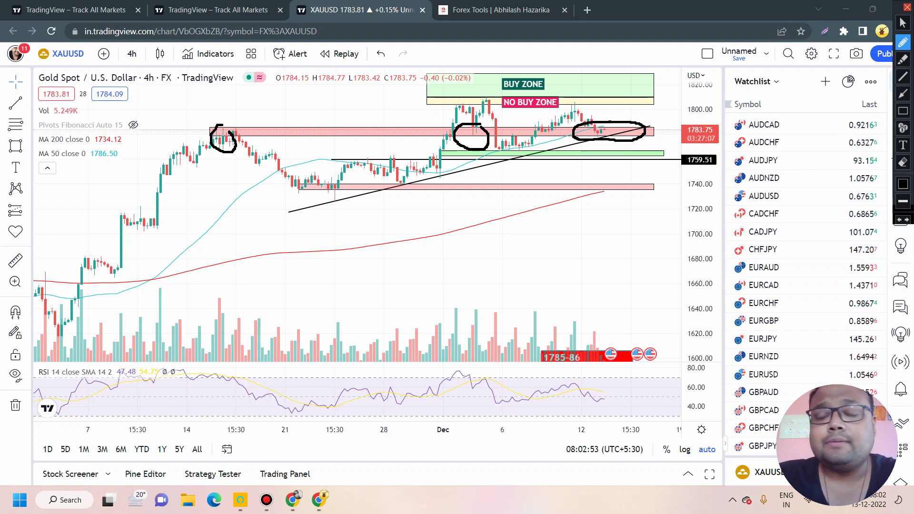
click(906, 7)
scroll(410, 247, up, 3)
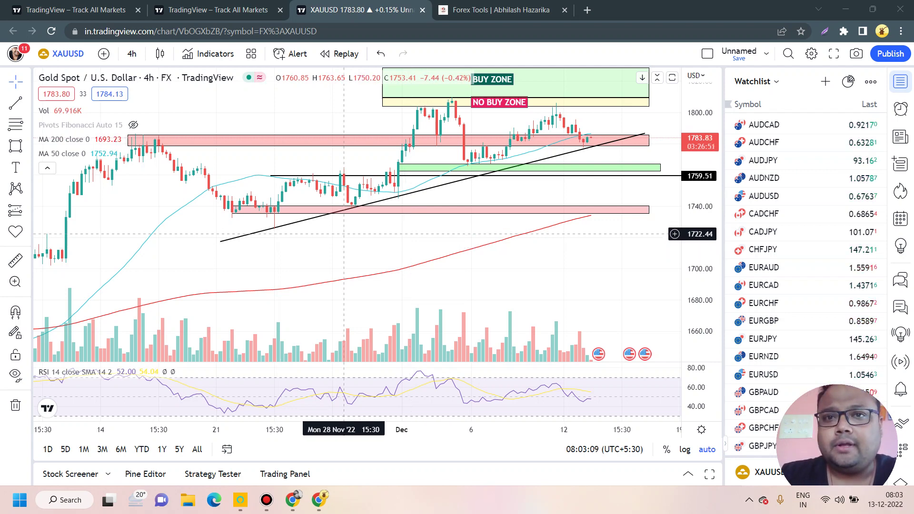
mouse_move(512, 8)
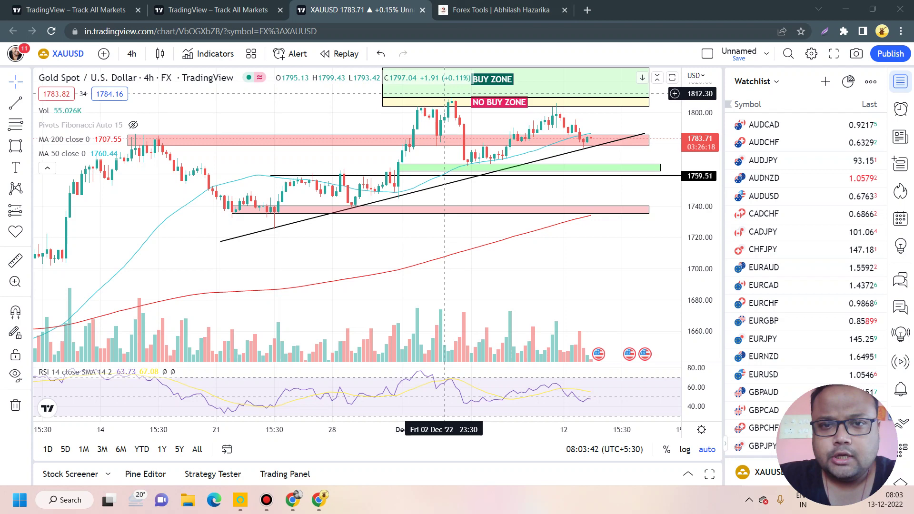
drag(487, 137, 459, 143)
scroll(459, 144, up, 3)
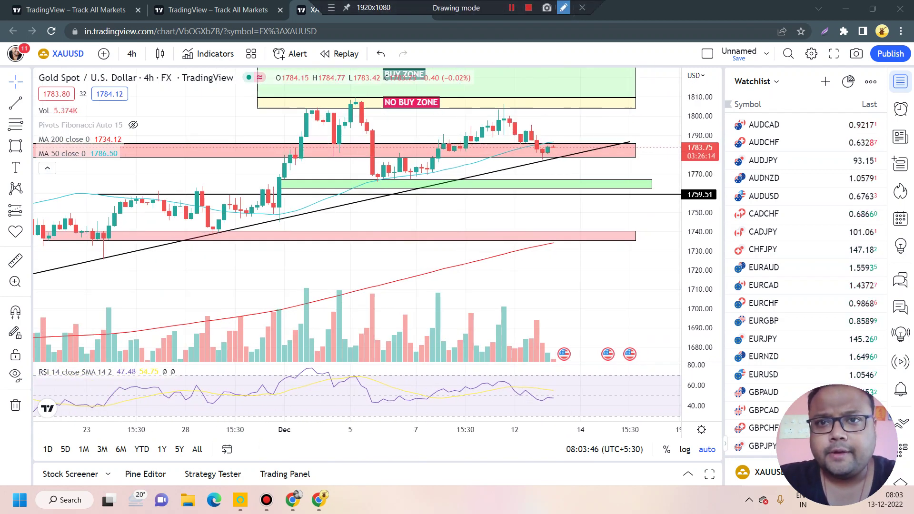
click(547, 7)
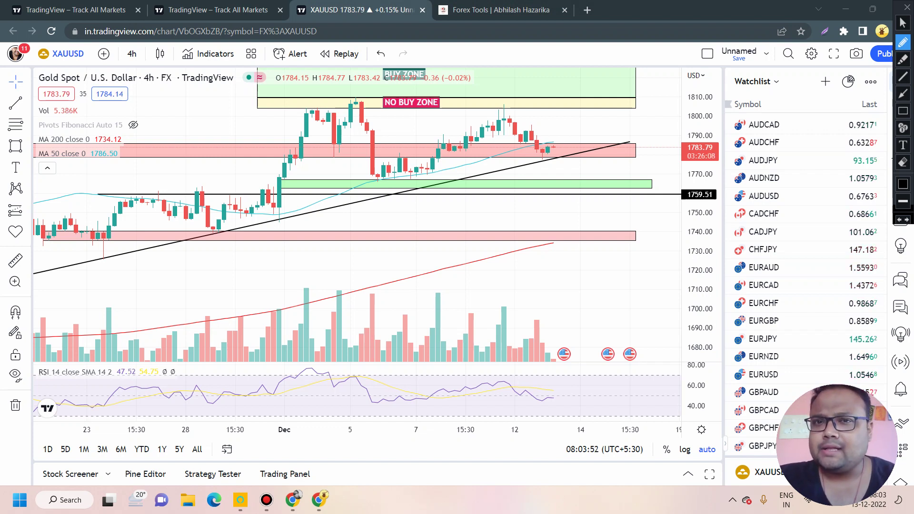
mouse_move(550, 113)
mouse_down()
mouse_move(552, 153)
mouse_move(590, 145)
mouse_move(579, 130)
mouse_move(617, 142)
mouse_move(602, 115)
mouse_move(633, 128)
mouse_move(639, 148)
mouse_move(671, 129)
mouse_move(705, 145)
mouse_move(680, 109)
mouse_up()
mouse_move(761, 97)
mouse_down()
mouse_move(735, 119)
mouse_move(776, 154)
mouse_up()
mouse_move(769, 72)
mouse_down()
mouse_move(509, 186)
mouse_move(799, 98)
mouse_move(764, 71)
mouse_up()
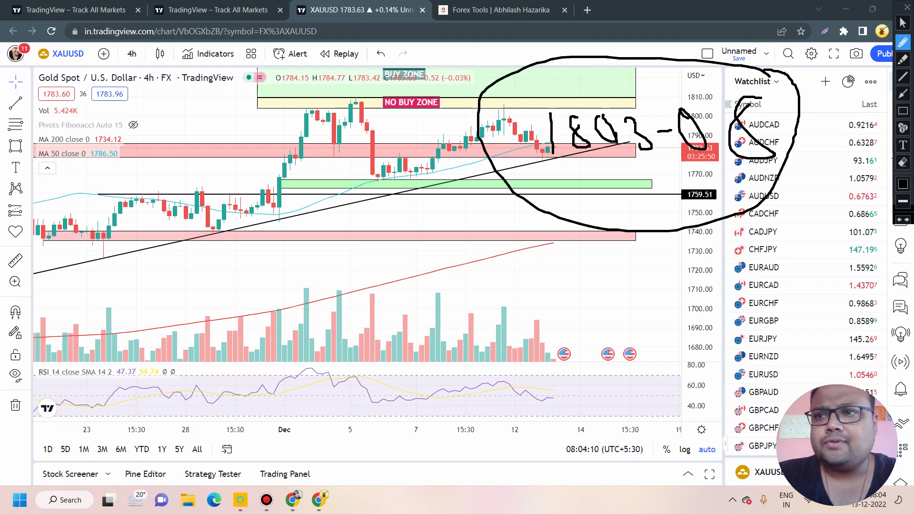
key(Escape)
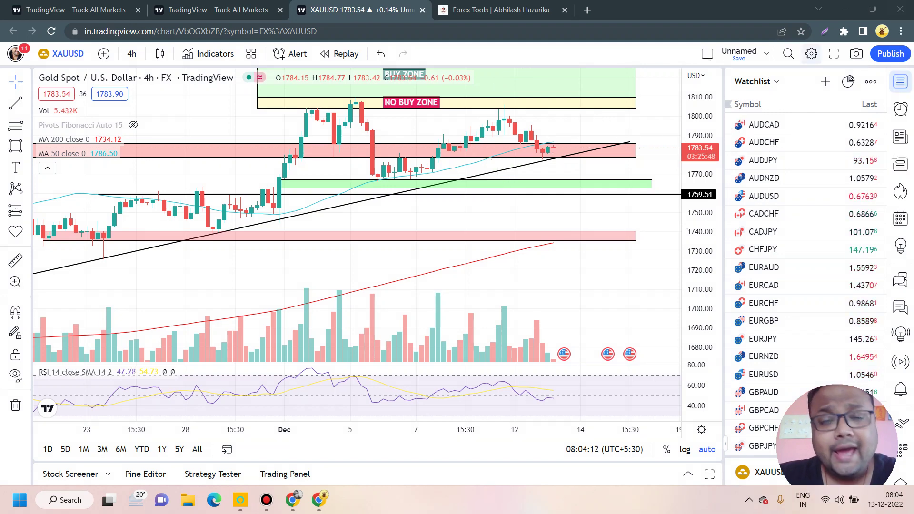
scroll(311, 205, down, 4)
scroll(333, 200, up, 2)
scroll(376, 195, down, 5)
scroll(414, 188, up, 3)
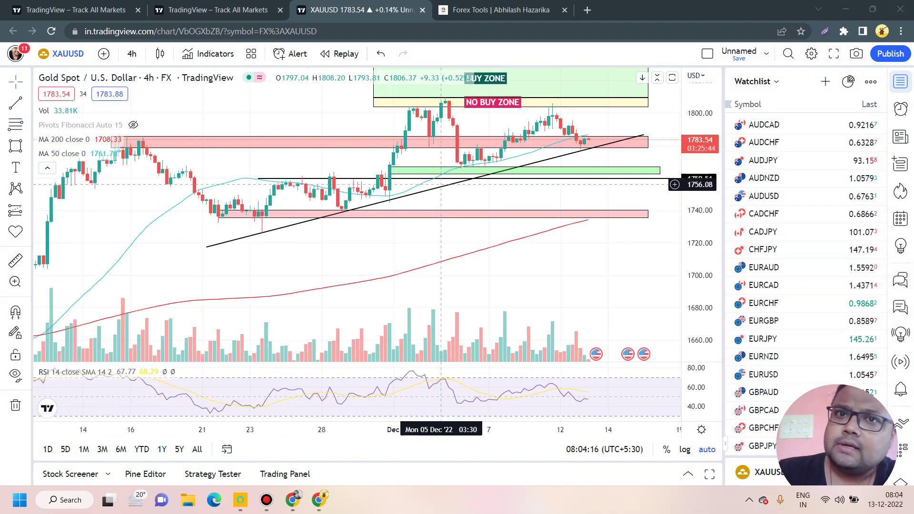
scroll(440, 184, down, 3)
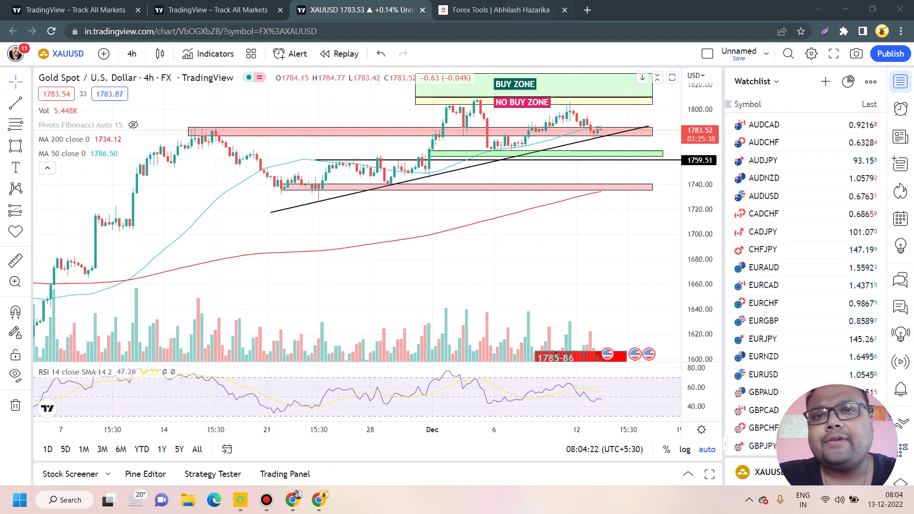
key(ctrl+shift+d)
mouse_move(626, 91)
mouse_down()
mouse_move(626, 120)
mouse_move(623, 78)
mouse_move(648, 107)
mouse_up()
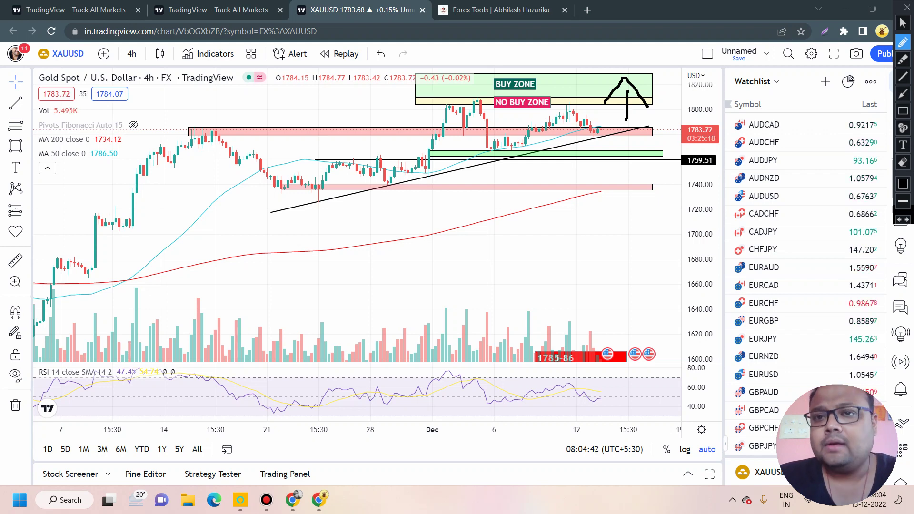
mouse_move(610, 125)
mouse_down()
mouse_move(604, 152)
mouse_move(631, 138)
mouse_up()
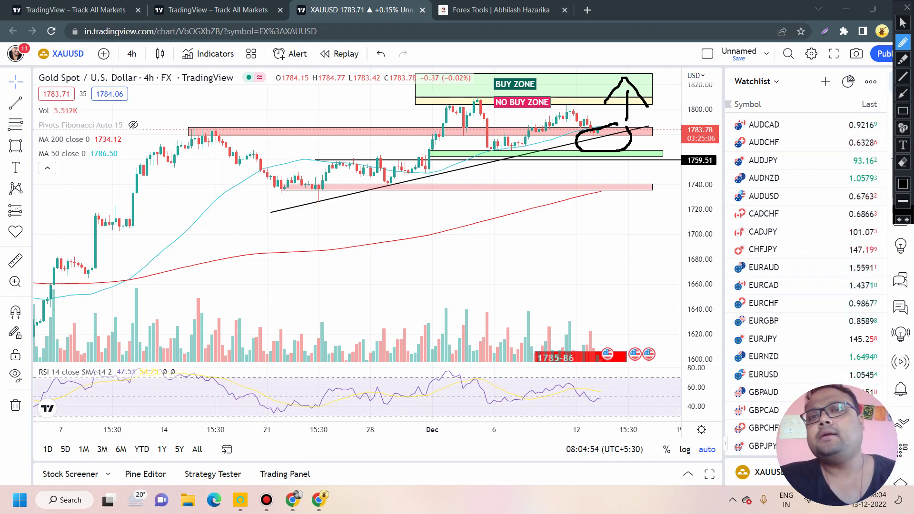
scroll(552, 180, up, 5)
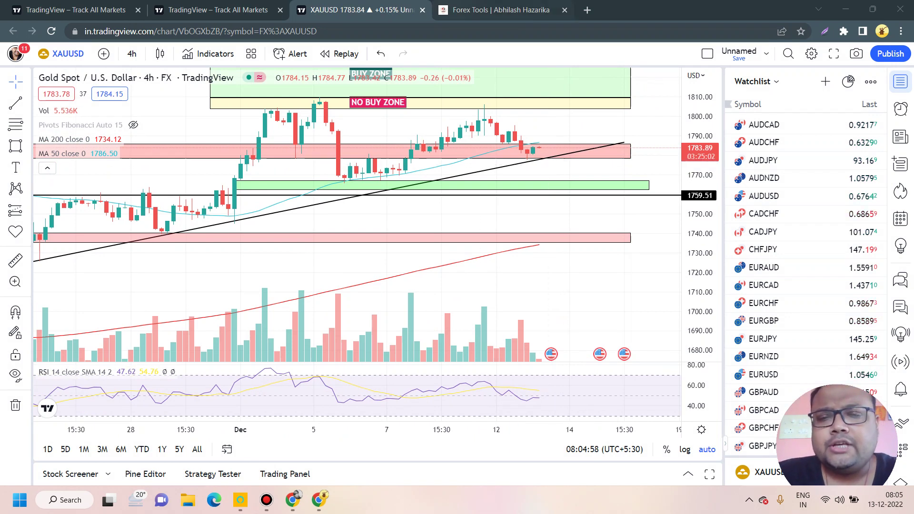
key(ctrl+shift+p)
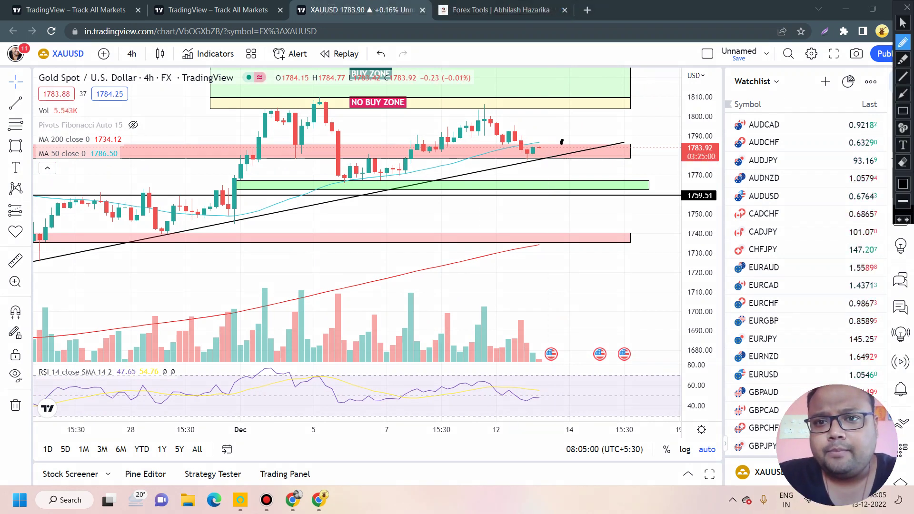
Sketch a downward arrow below the trendline and a circled 1763-66 target, then clear it
drag(548, 165, 575, 166)
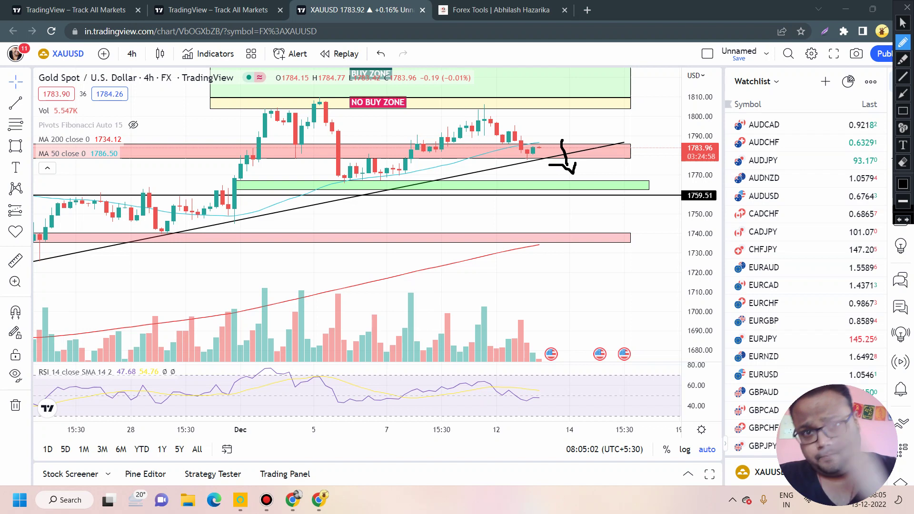
mouse_move(566, 257)
mouse_down()
mouse_move(564, 312)
mouse_move(621, 304)
mouse_up()
mouse_move(650, 254)
mouse_down()
mouse_move(648, 285)
mouse_move(690, 301)
mouse_up()
drag(712, 271, 751, 266)
drag(773, 223, 770, 282)
mouse_move(798, 232)
mouse_down()
mouse_move(828, 291)
mouse_move(842, 269)
mouse_up()
mouse_move(847, 220)
mouse_down()
mouse_move(697, 214)
mouse_move(611, 353)
mouse_move(876, 232)
mouse_up()
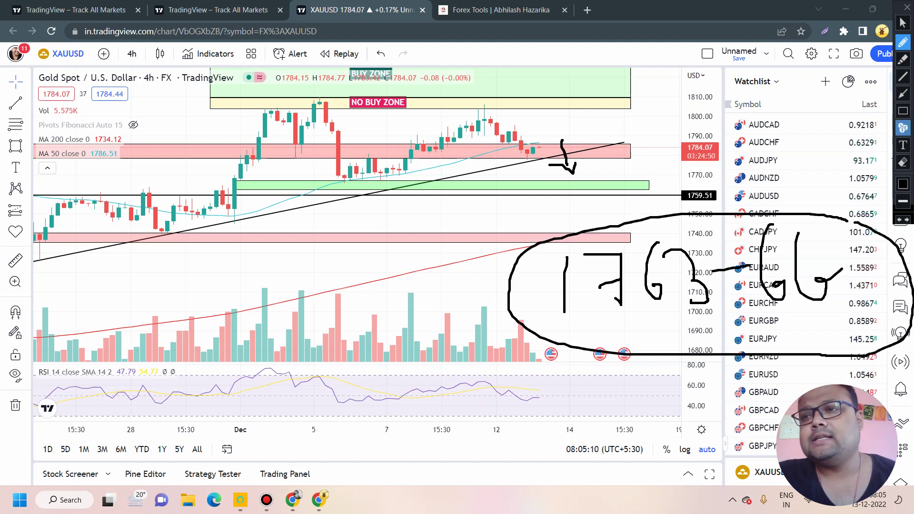
click(902, 22)
scroll(489, 176, down, 3)
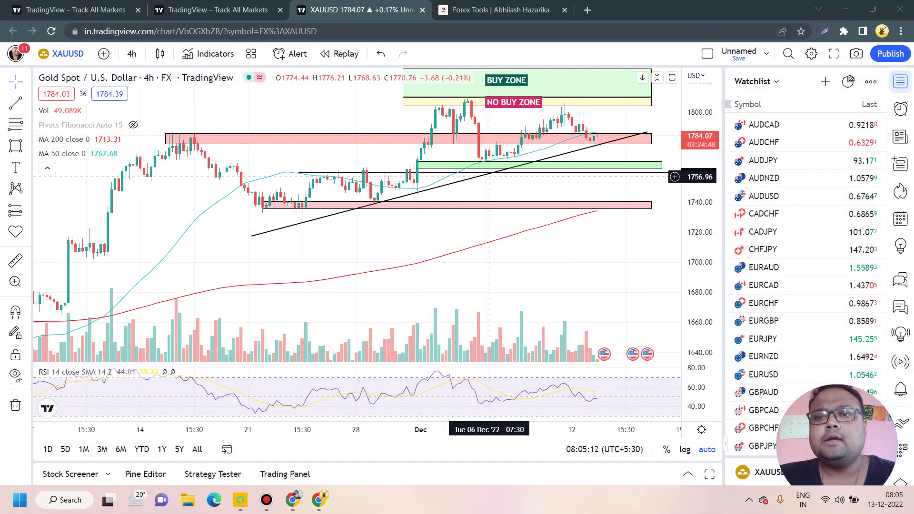
Draw a Fibonacci retracement from the 1616.92 late-October low to the 1809.58 high
scroll(506, 157, down, 2)
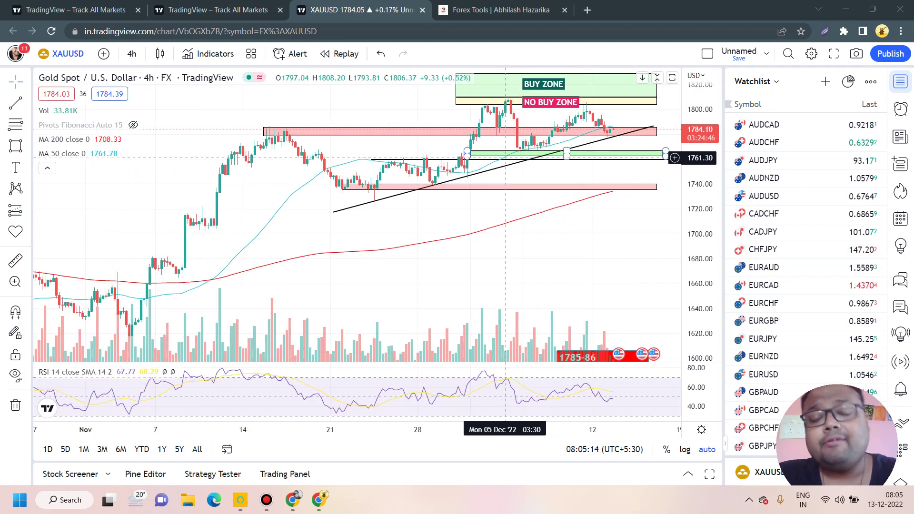
scroll(505, 158, up, 1)
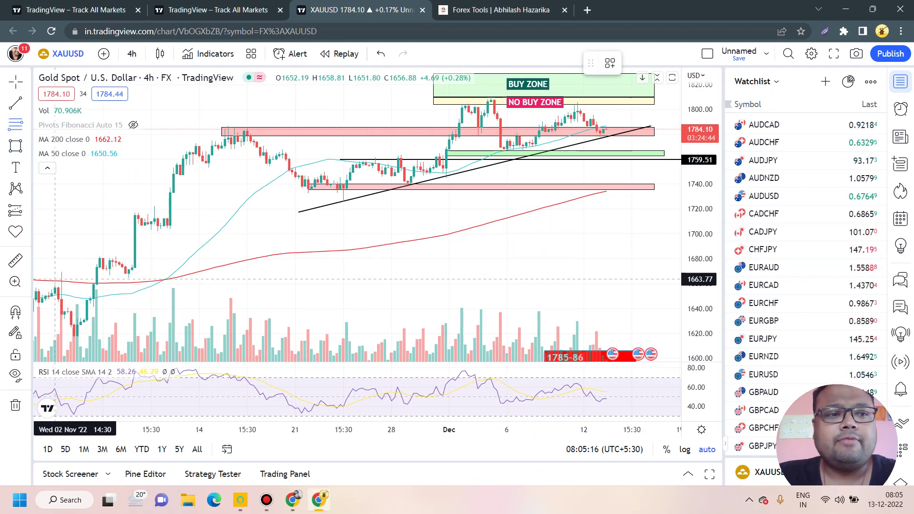
scroll(59, 258, down, 2)
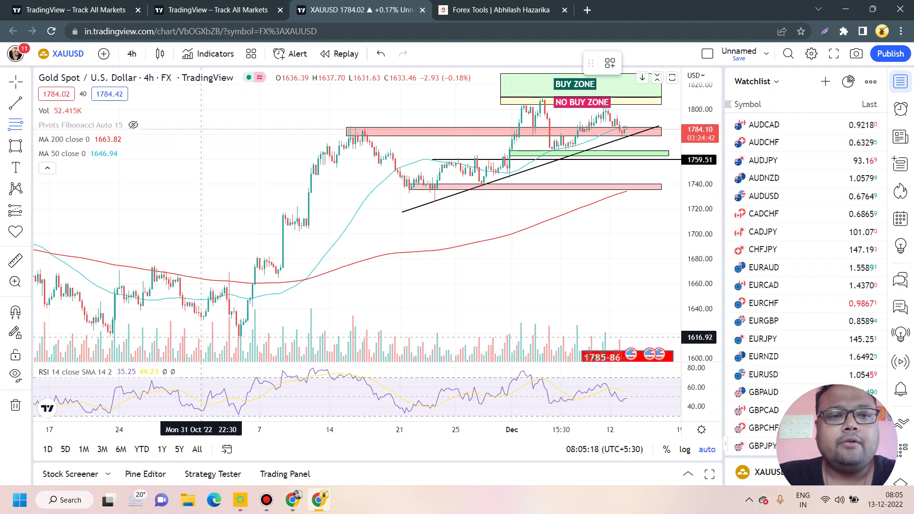
click(201, 337)
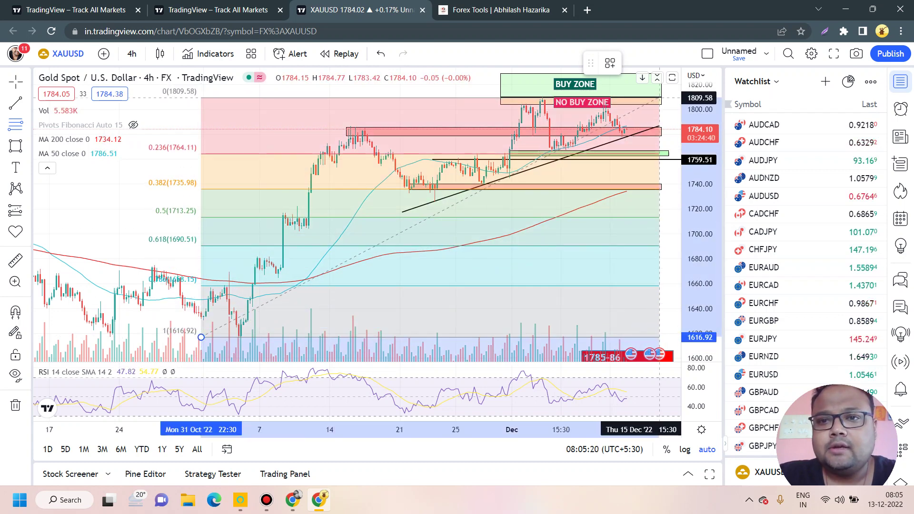
click(658, 98)
scroll(657, 100, up, 2)
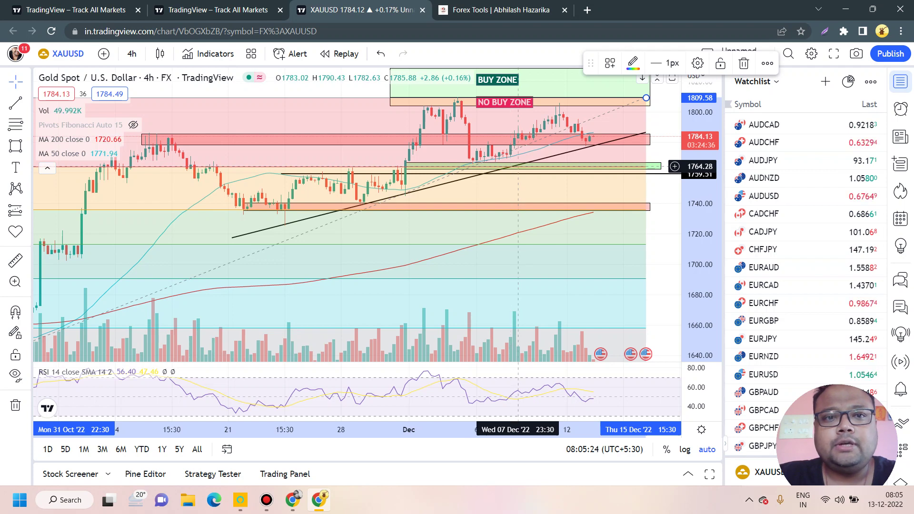
scroll(518, 166, down, 2)
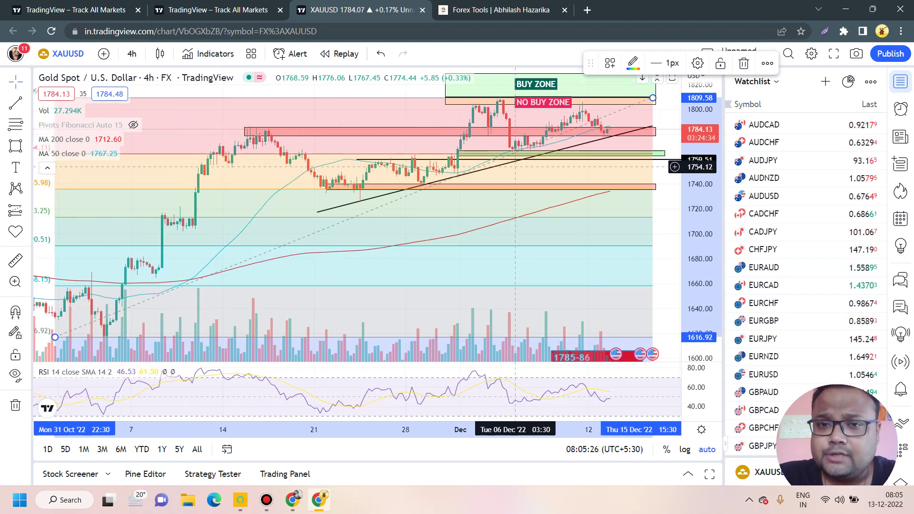
scroll(514, 166, up, 2)
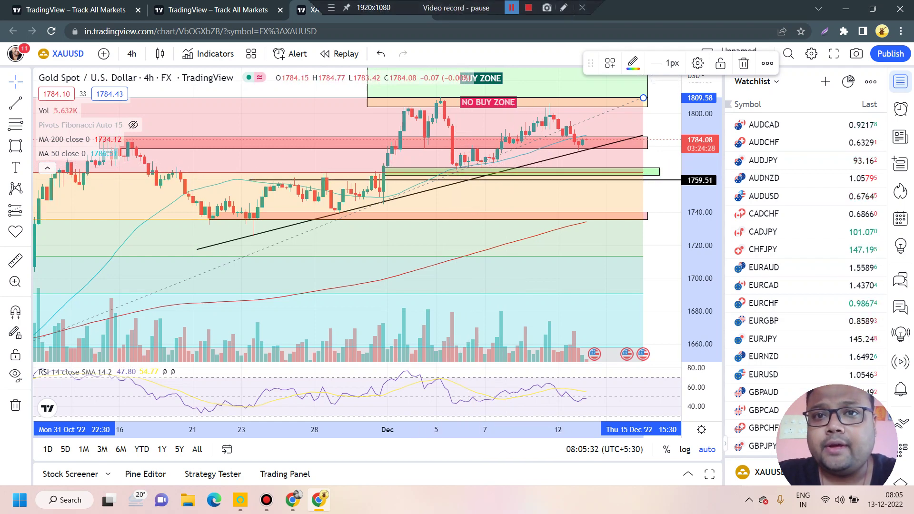
Underline the NO BUY ZONE top and handwrite a circled 1810 target below it
scroll(428, 149, down, 2)
scroll(471, 149, up, 2)
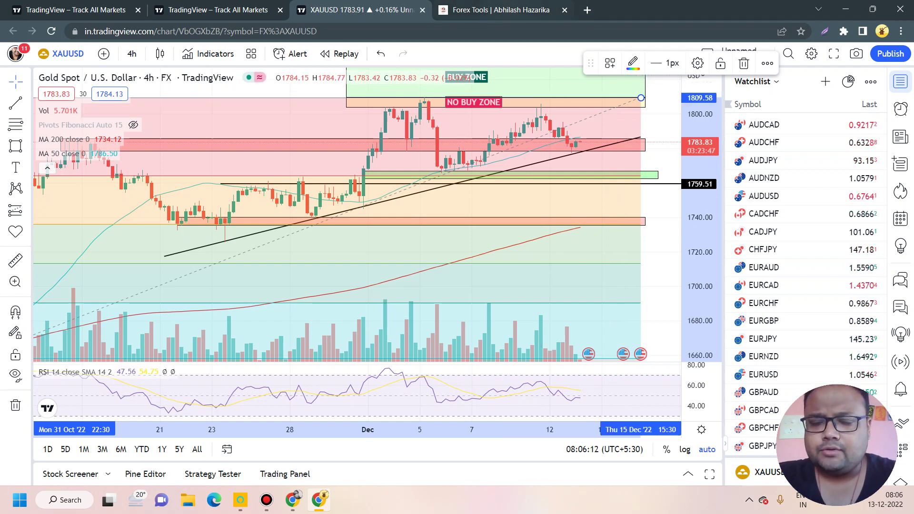
drag(395, 100, 506, 98)
drag(469, 270, 467, 342)
drag(499, 279, 514, 312)
drag(534, 276, 536, 318)
drag(548, 278, 554, 277)
mouse_move(576, 249)
mouse_down()
mouse_move(426, 343)
mouse_move(602, 263)
mouse_up()
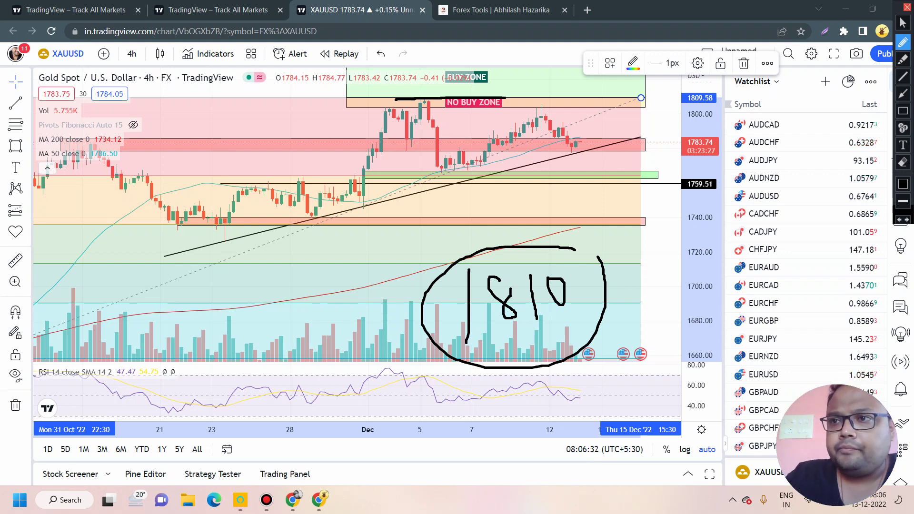
Clear the handwritten 1810 note and select the black rising trendline
click(907, 7)
scroll(500, 191, down, 2)
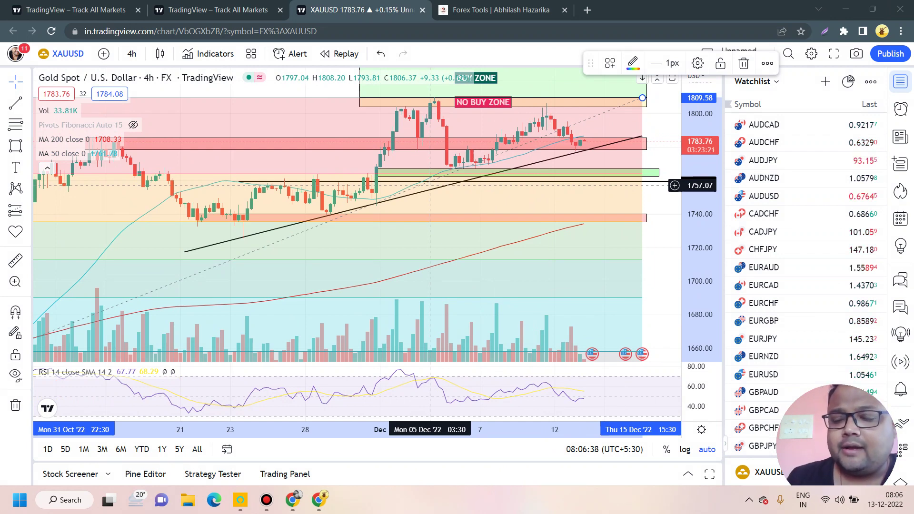
click(526, 167)
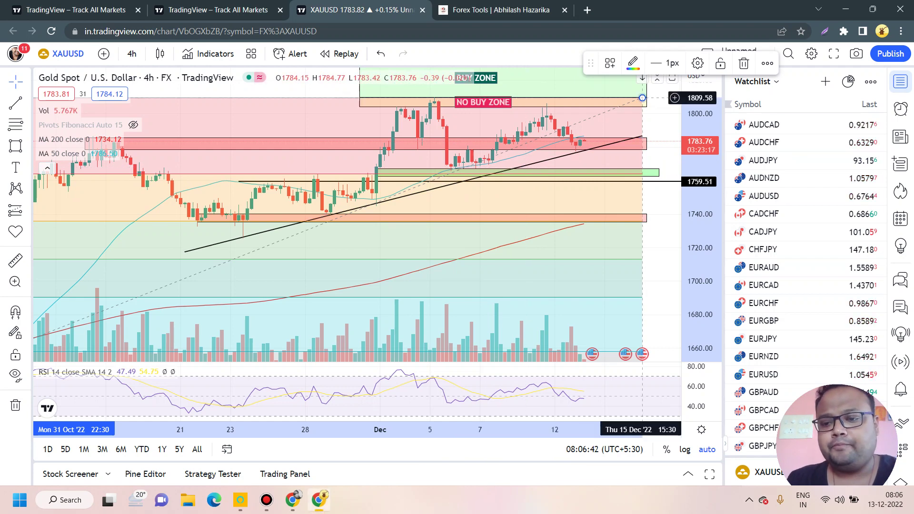
Delete the Fibonacci retracement and select the BUY ZONE rectangle
click(642, 97)
key(Delete)
scroll(571, 110, up, 4)
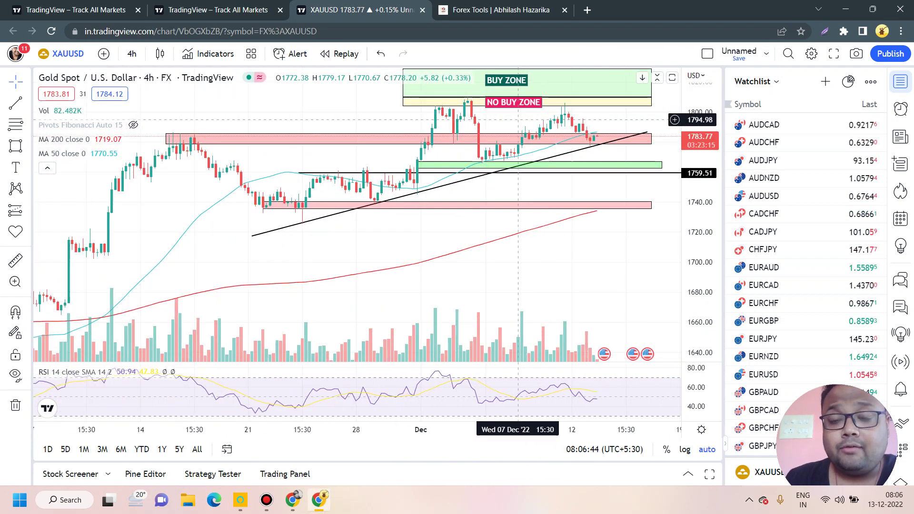
scroll(518, 119, up, 1)
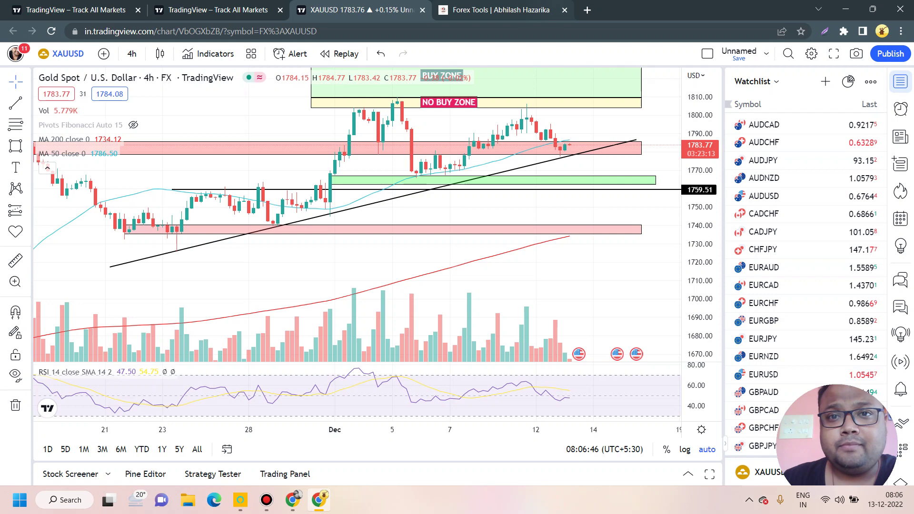
scroll(428, 109, down, 3)
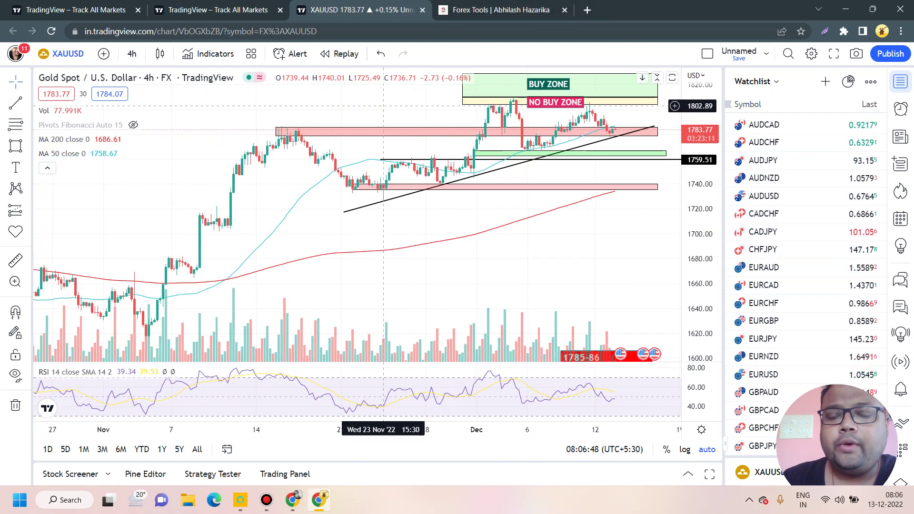
click(462, 98)
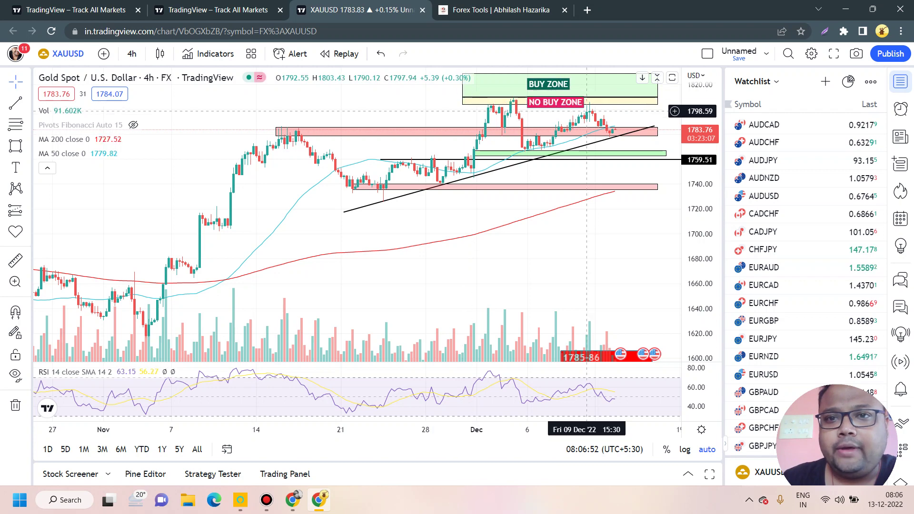
Sketch a double-top over the December peaks with an arrow down through the trendline, then clear it
scroll(405, 246, up, 2)
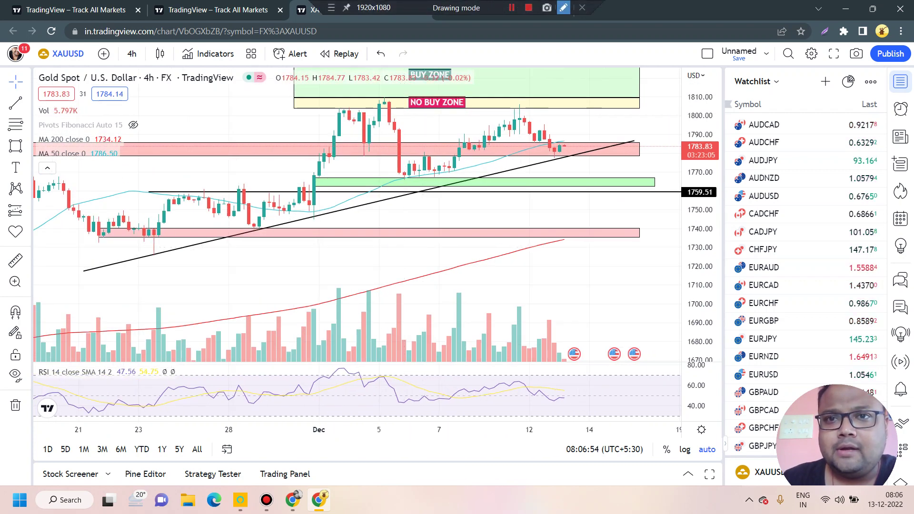
click(563, 8)
mouse_move(299, 219)
mouse_down()
mouse_move(356, 108)
mouse_move(458, 174)
mouse_move(504, 111)
mouse_move(558, 162)
mouse_up()
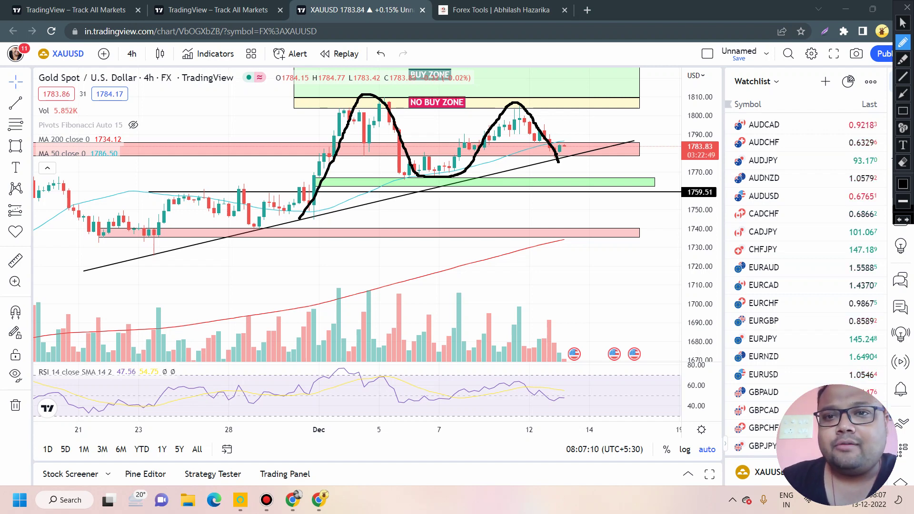
drag(558, 148, 579, 189)
key(Escape)
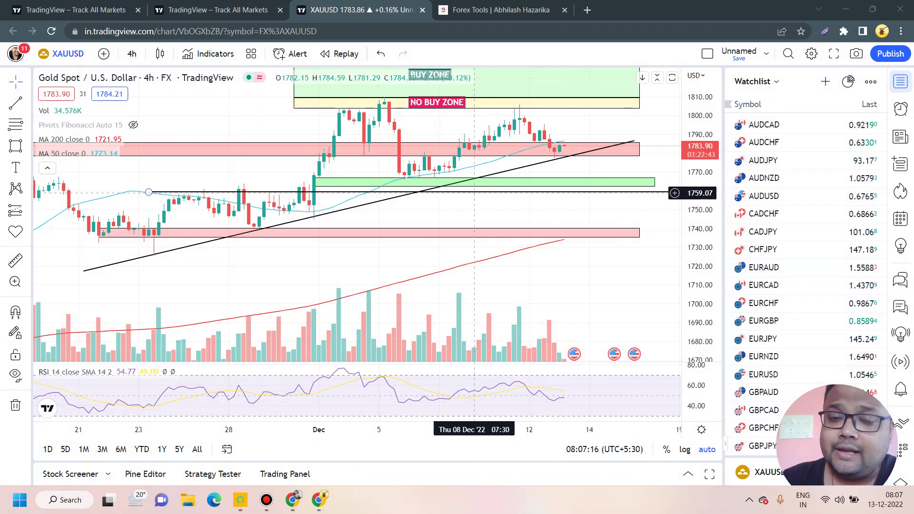
Handwrite and circle a 1736-40 target on the gold chart, then erase the pen marks
mouse_move(456, 7)
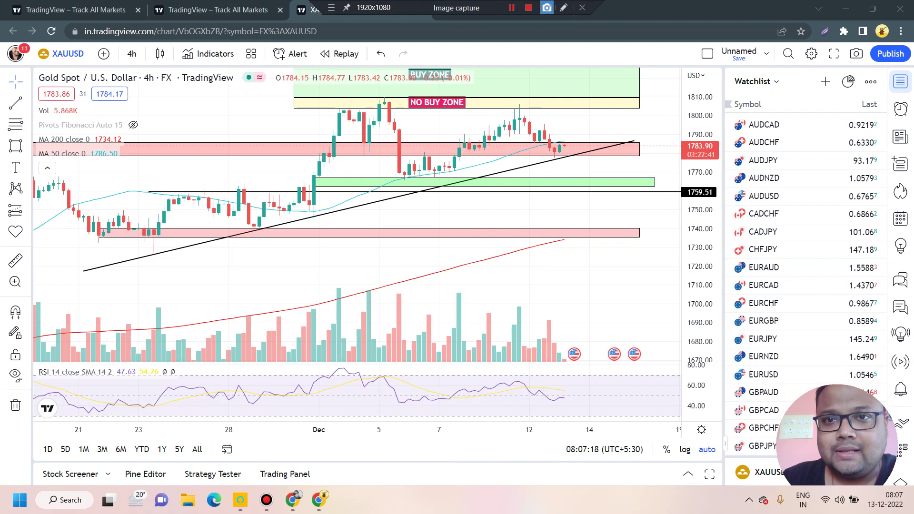
click(563, 7)
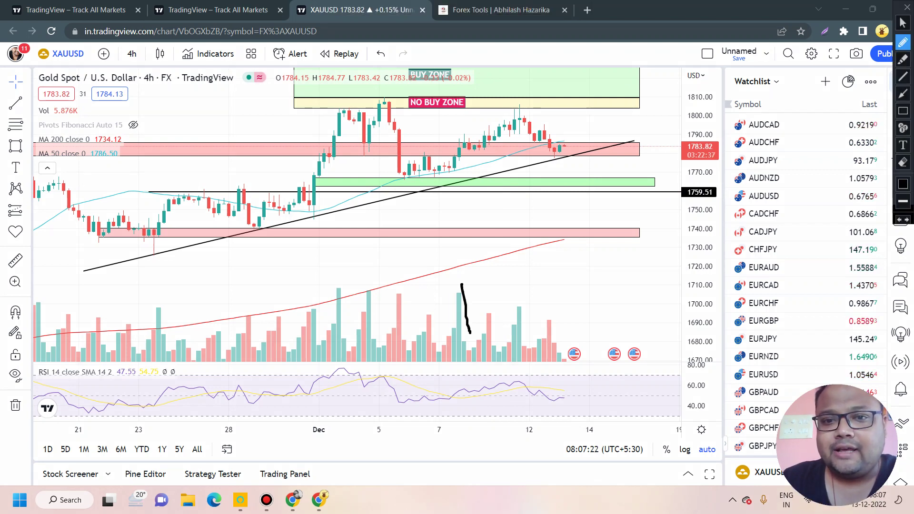
mouse_move(482, 286)
mouse_down()
mouse_move(507, 334)
mouse_move(500, 304)
mouse_move(547, 323)
mouse_move(540, 334)
mouse_up()
mouse_move(585, 264)
mouse_down()
mouse_move(594, 263)
mouse_move(579, 303)
mouse_move(627, 300)
mouse_up()
drag(690, 280, 685, 310)
mouse_move(706, 255)
mouse_down()
mouse_move(544, 233)
mouse_move(571, 394)
mouse_move(749, 309)
mouse_move(688, 246)
mouse_up()
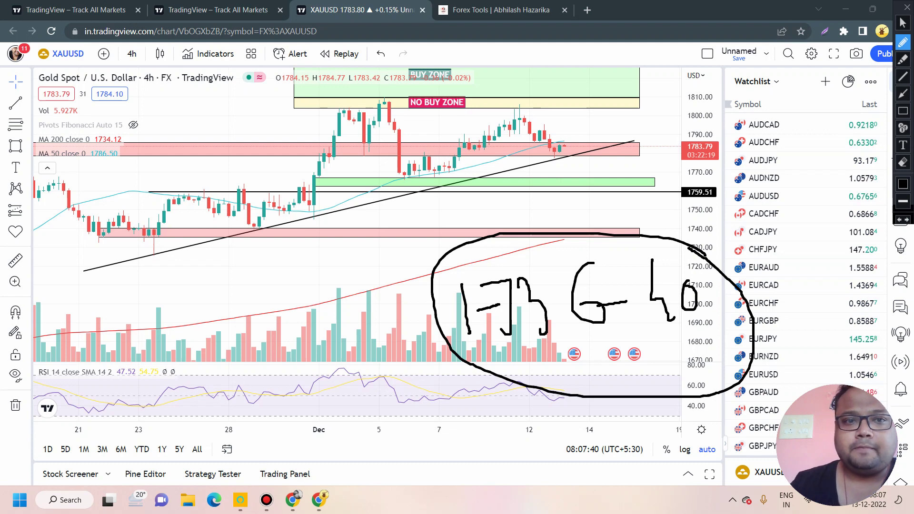
click(905, 6)
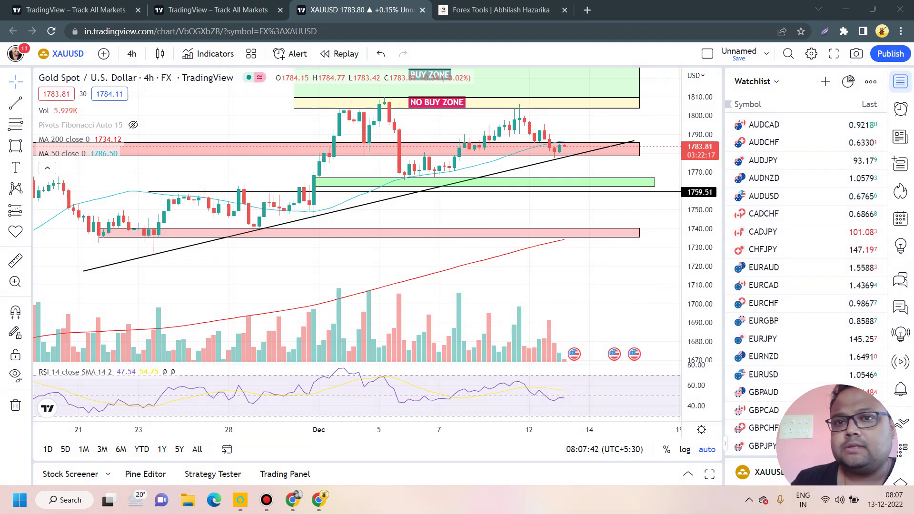
scroll(377, 196, down, 3)
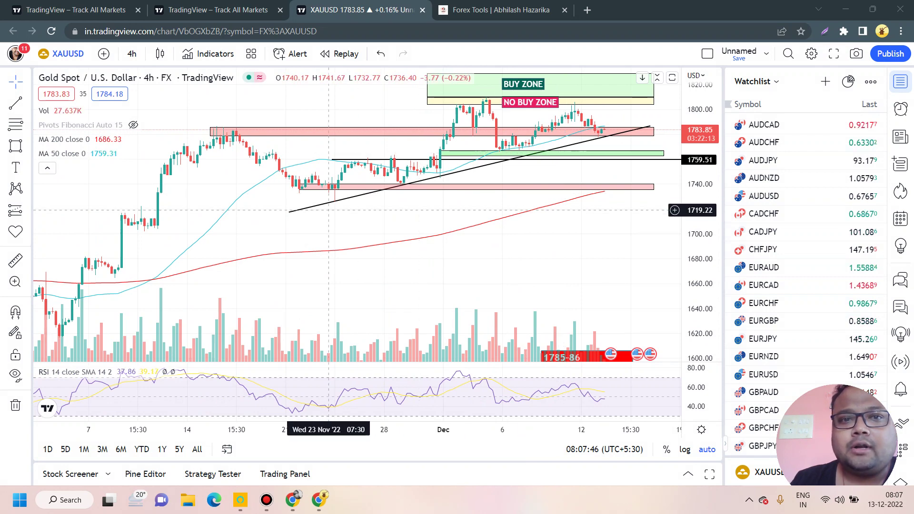
scroll(448, 171, up, 3)
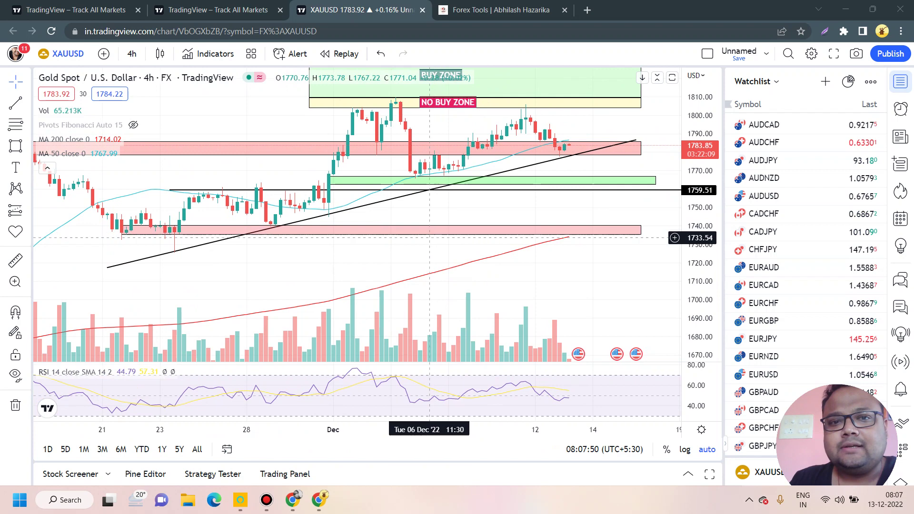
scroll(337, 228, down, 3)
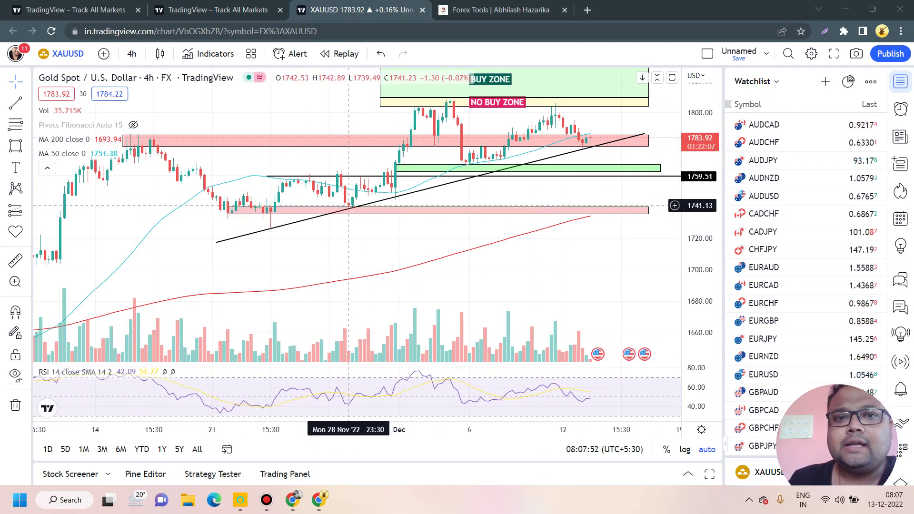
scroll(414, 213, up, 2)
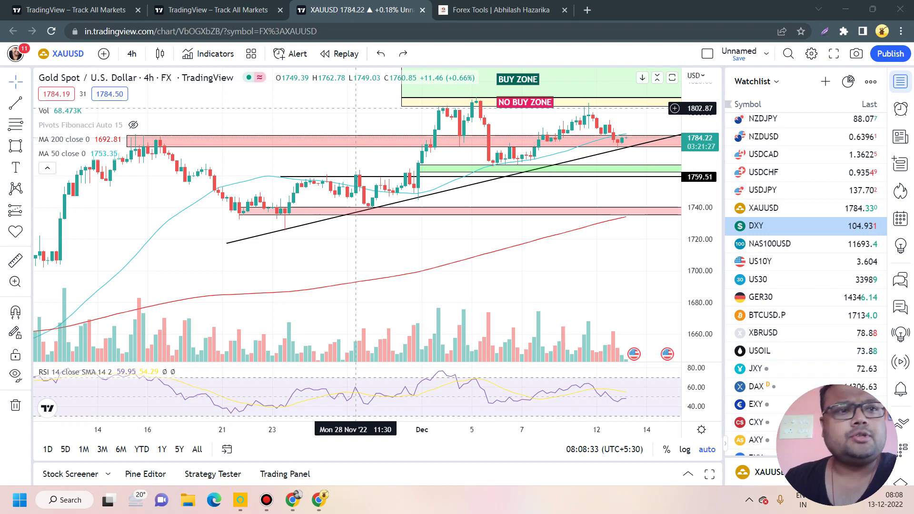
scroll(356, 108, up, 3)
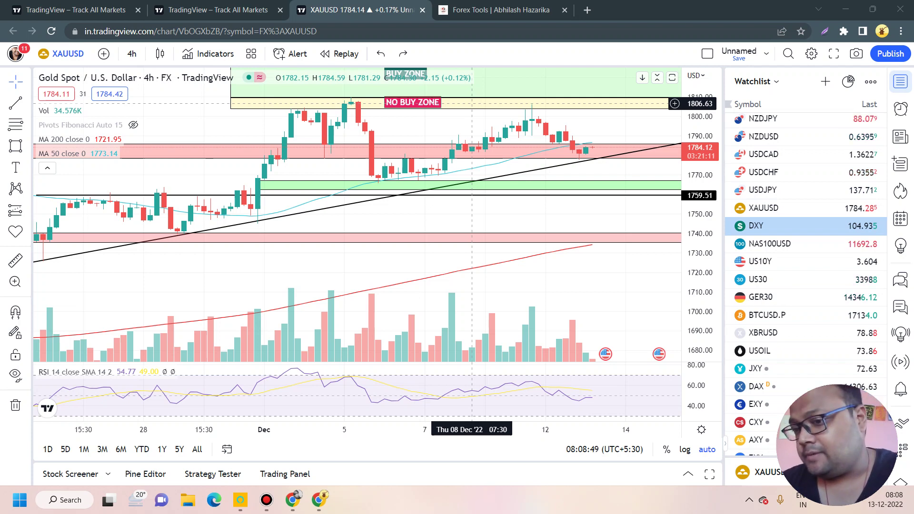
click(477, 99)
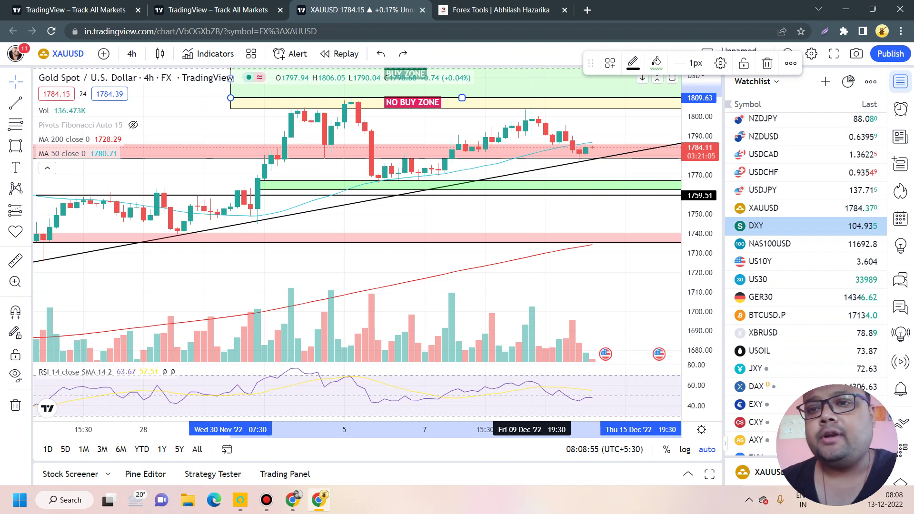
scroll(425, 191, down, 3)
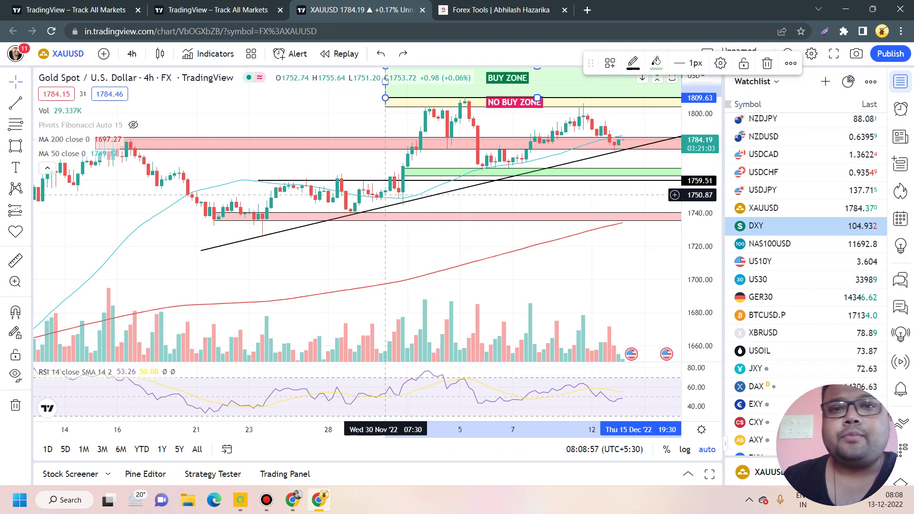
scroll(449, 169, up, 3)
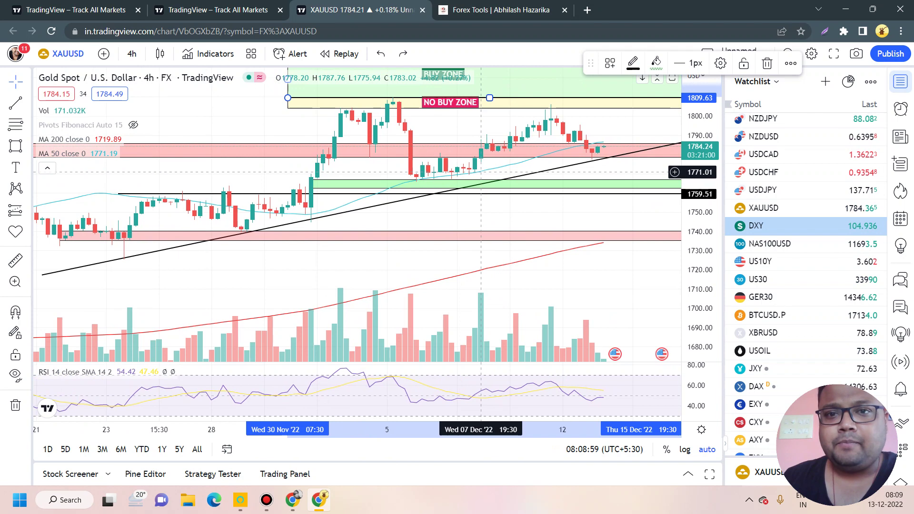
scroll(480, 172, down, 3)
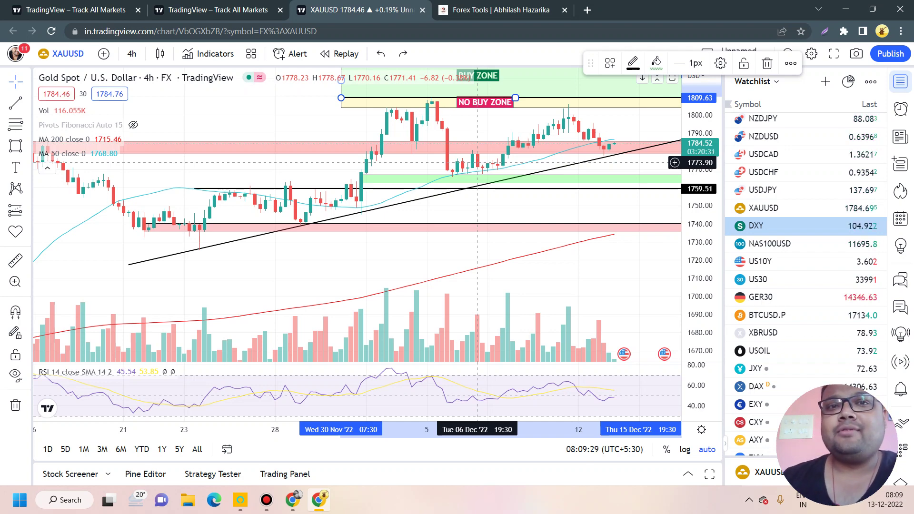
click(285, 200)
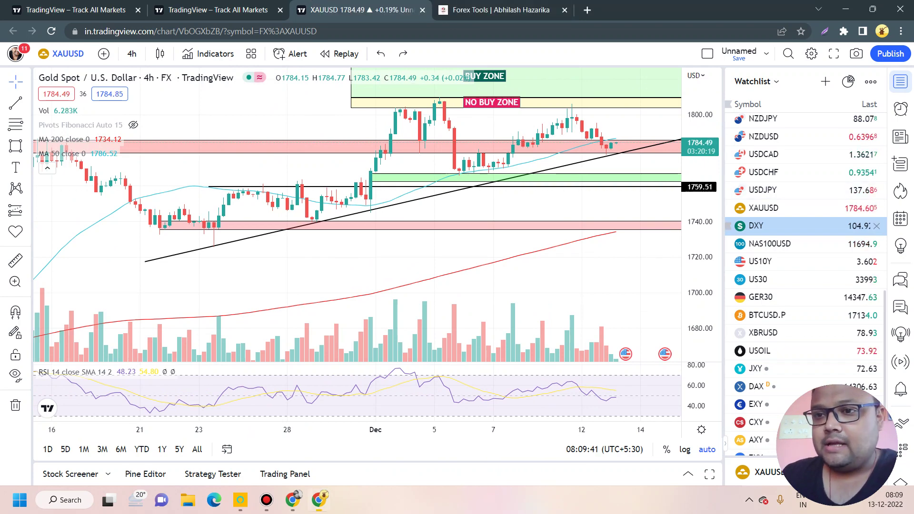
Switch to the DXY chart and draw a falling trendline from the 108 high
click(761, 226)
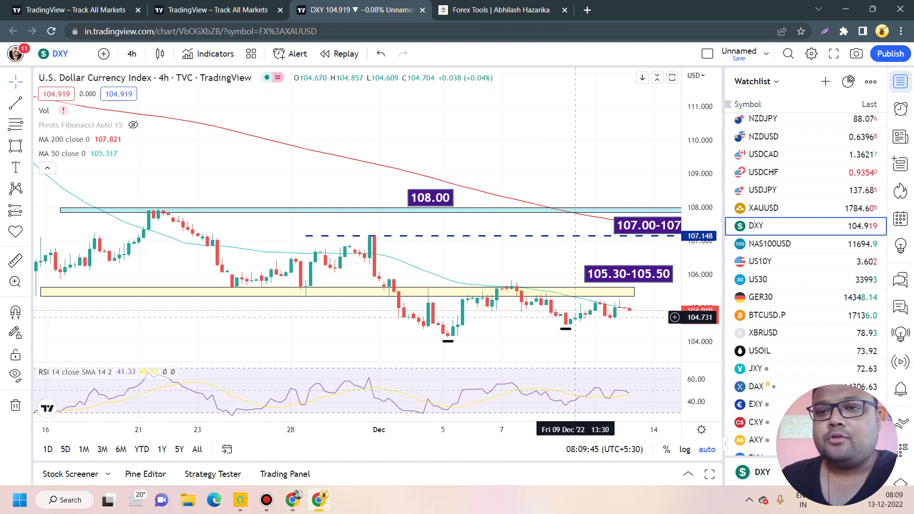
scroll(574, 331, down, 5)
key(alt+t)
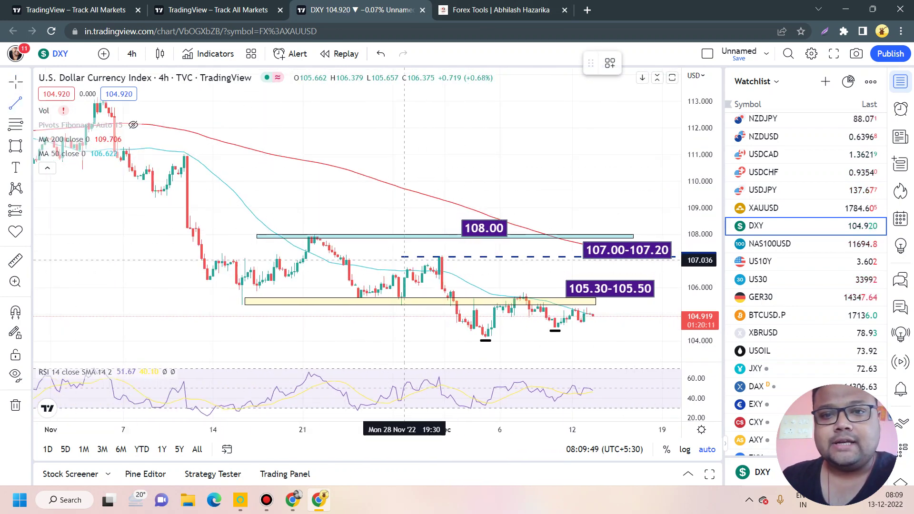
click(317, 236)
click(601, 307)
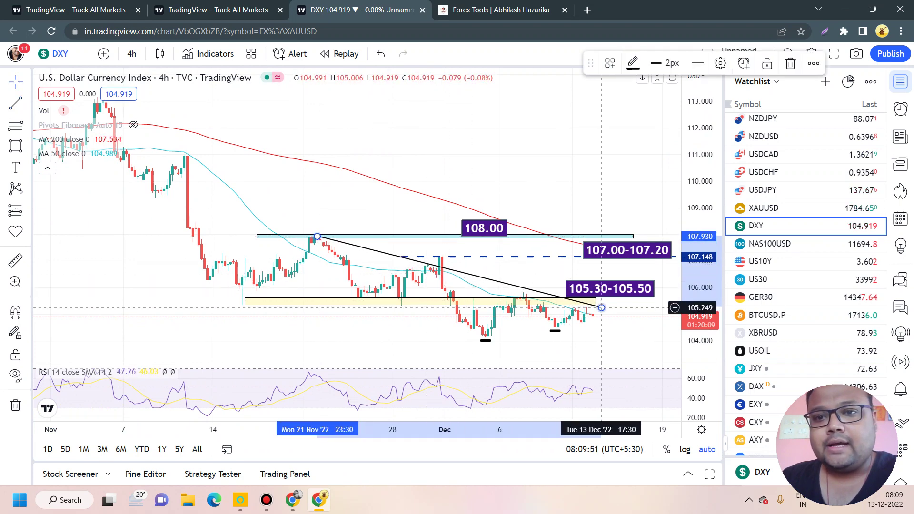
click(435, 356)
Draw a rising trendline under the early-December and recent lows to complete the triangle
key(alt+t)
click(467, 343)
click(600, 327)
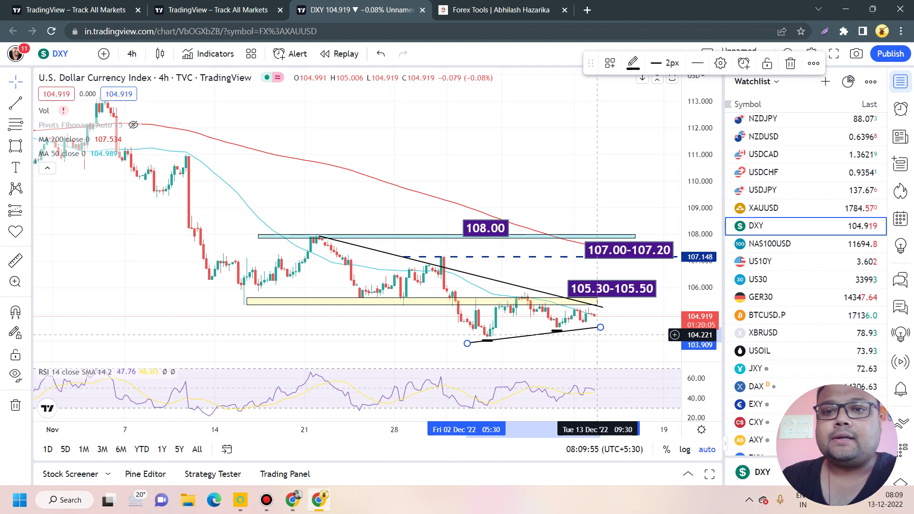
scroll(597, 334, up, 4)
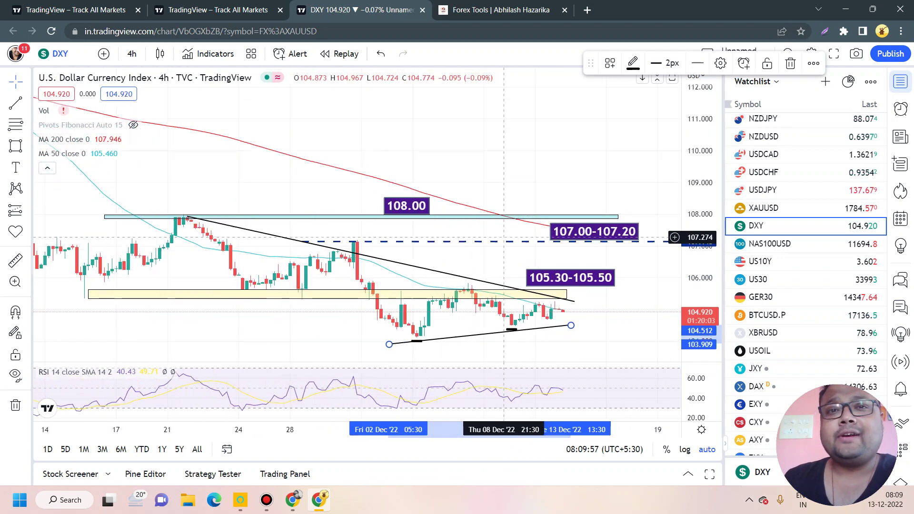
scroll(504, 237, up, 3)
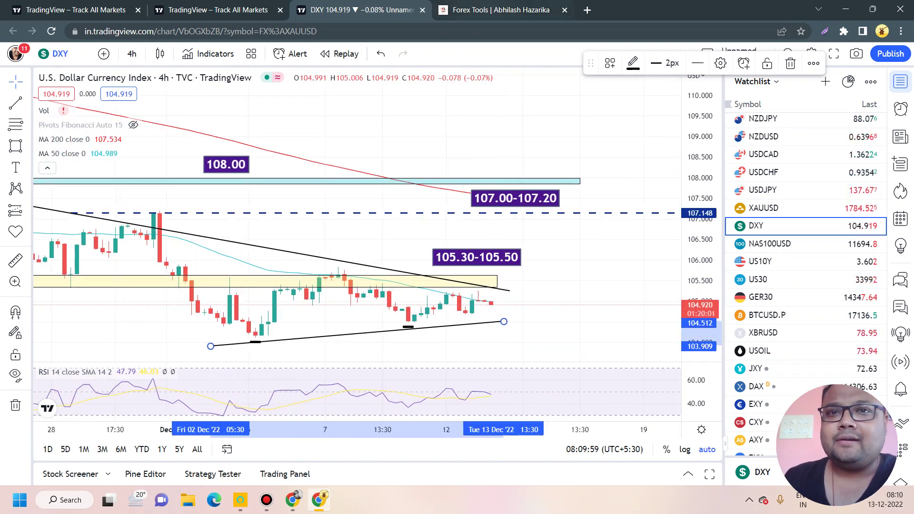
key(ctrl+shift+1)
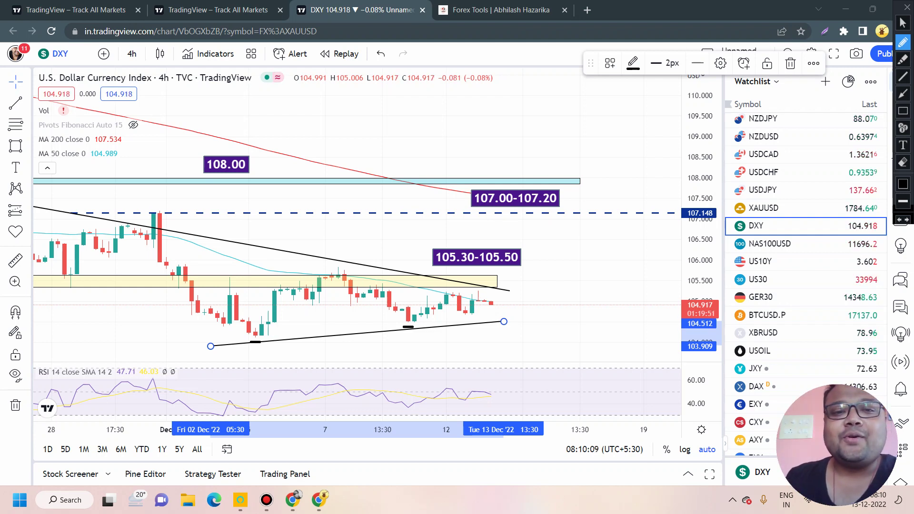
Sketch price at the triangle apex, a rally toward 107.00-107.20 and a drop, then clear it
mouse_move(495, 302)
mouse_down()
mouse_move(533, 305)
mouse_move(559, 222)
mouse_move(591, 244)
mouse_up()
mouse_move(511, 290)
mouse_down()
mouse_move(542, 312)
mouse_move(559, 381)
mouse_up()
mouse_move(525, 380)
mouse_down()
mouse_move(557, 416)
mouse_move(570, 381)
mouse_up()
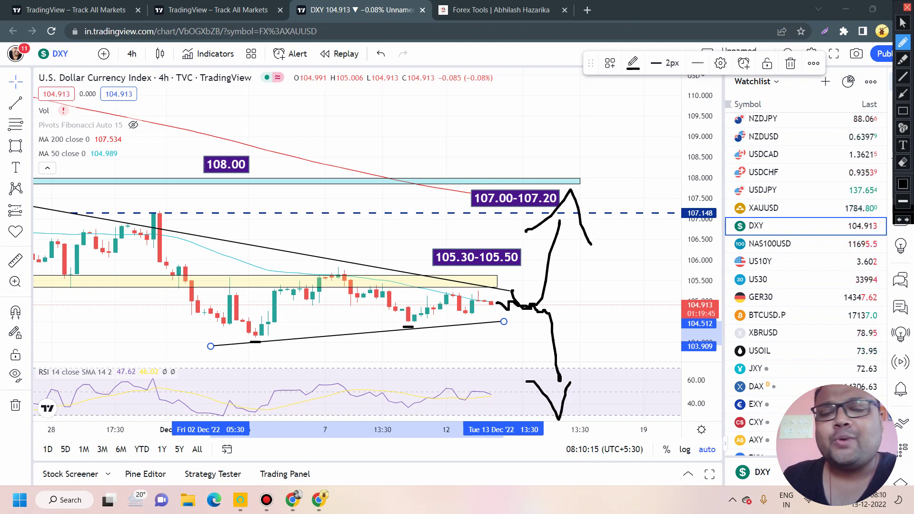
key(Escape)
scroll(500, 167, down, 4)
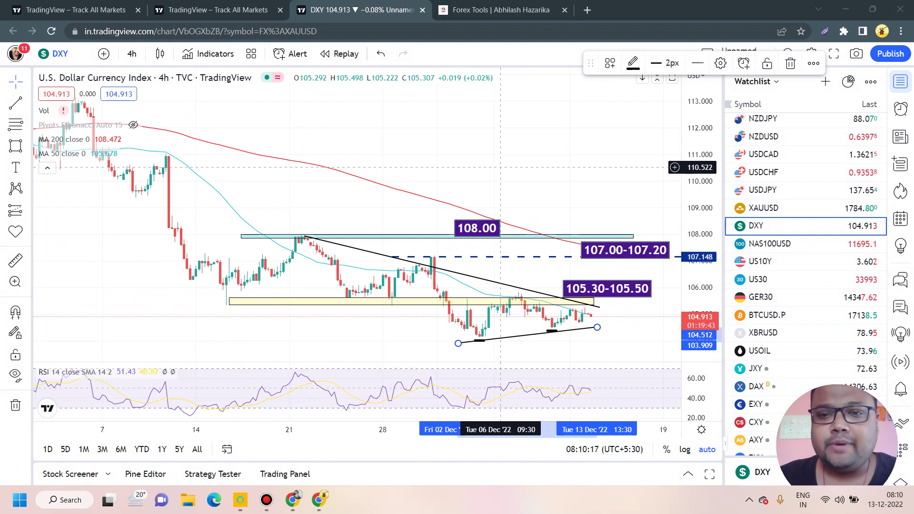
scroll(499, 167, up, 2)
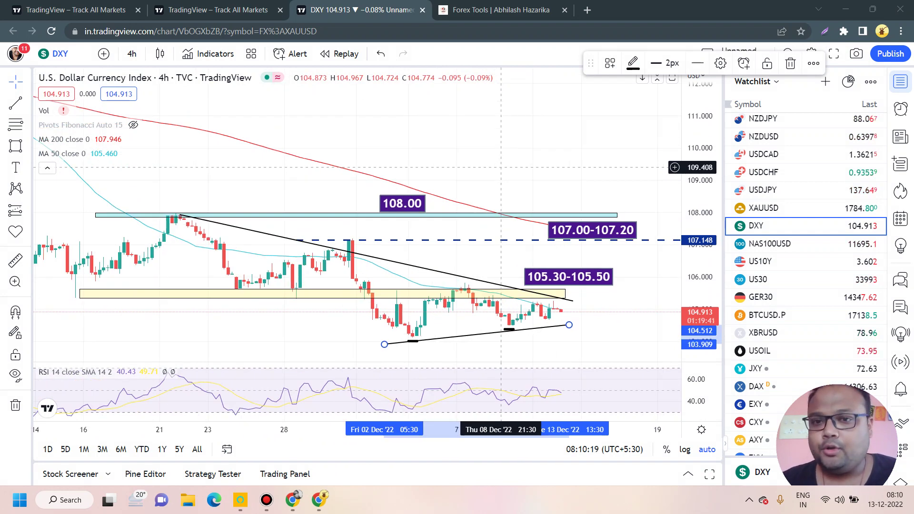